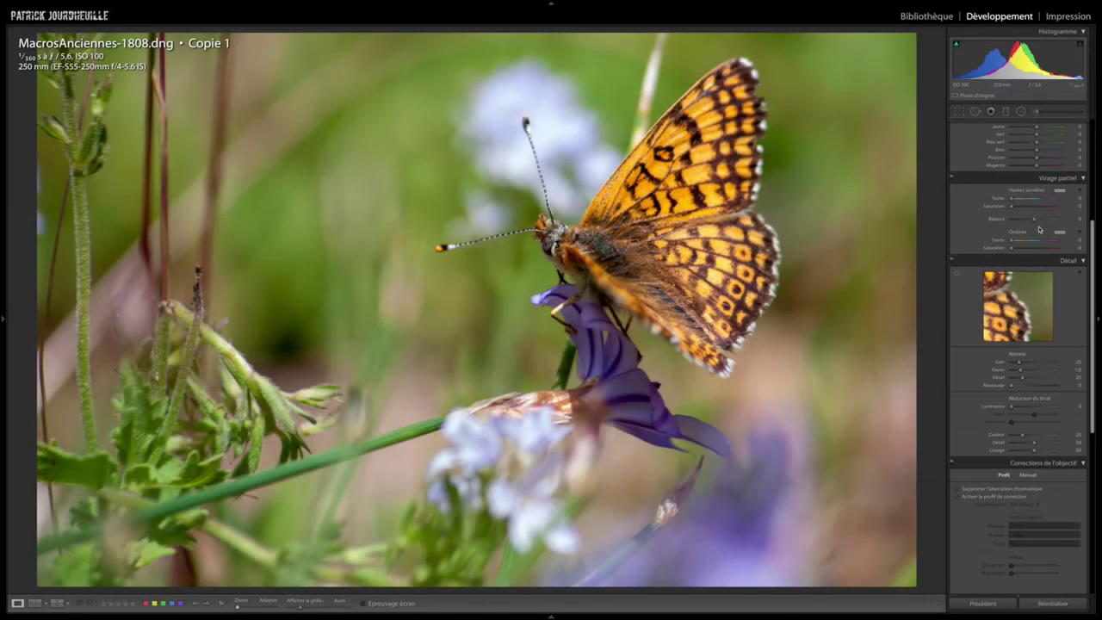
Step: Scroll down the right-hand panels toward the Lens Corrections settings
scroll(1039, 230, down, 2)
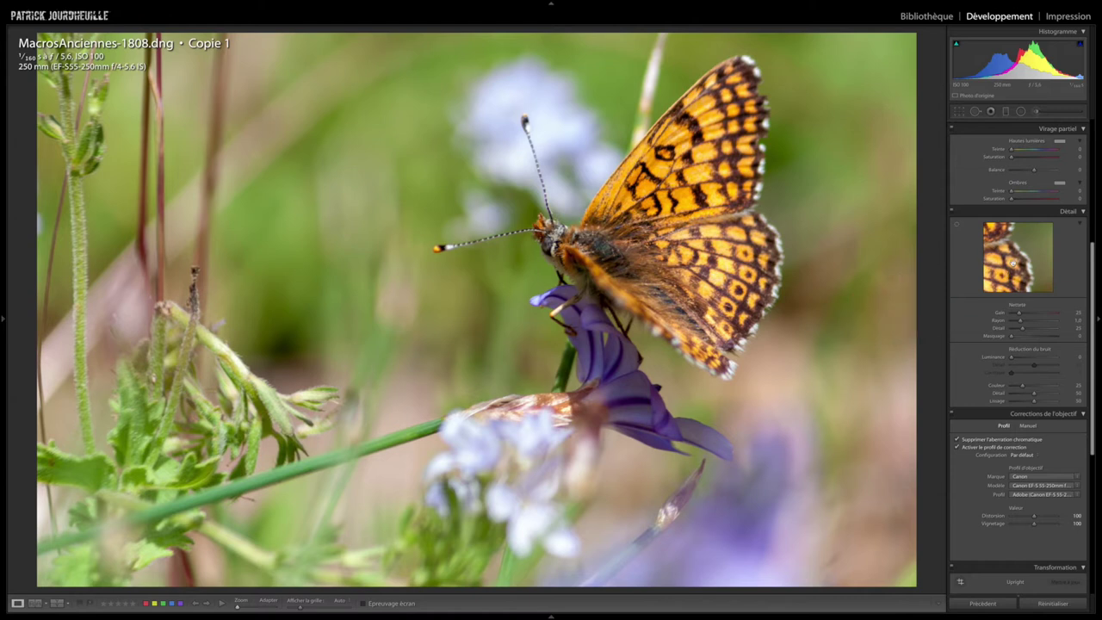
Step: Magnify the Detail preview on the wing and zoom the photo in on the butterfly's head
click(1004, 263)
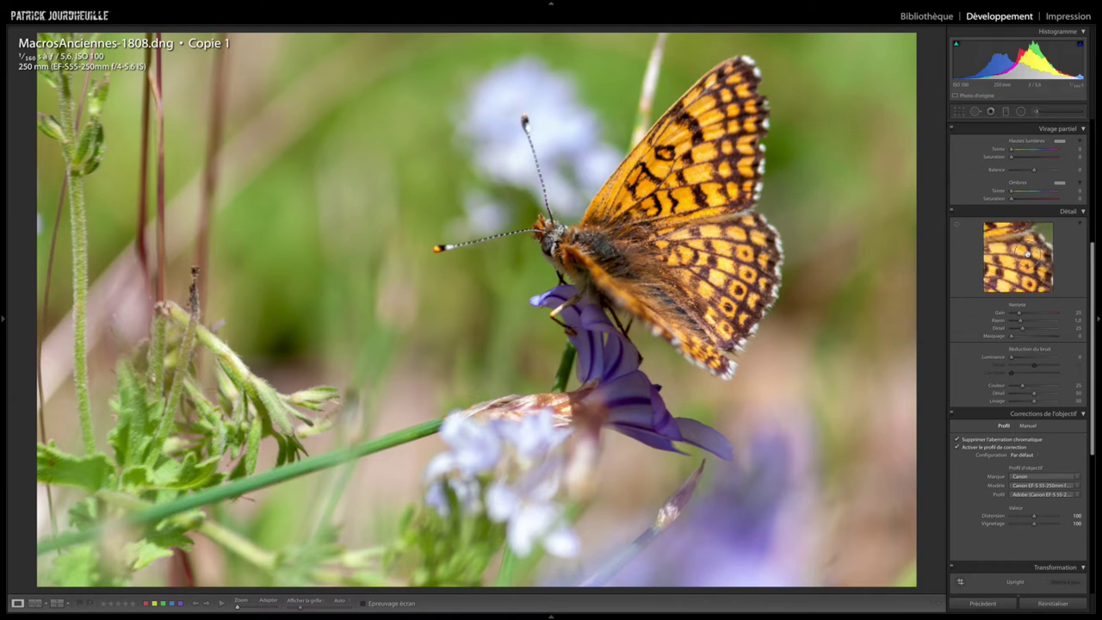
drag(1009, 264, 1073, 263)
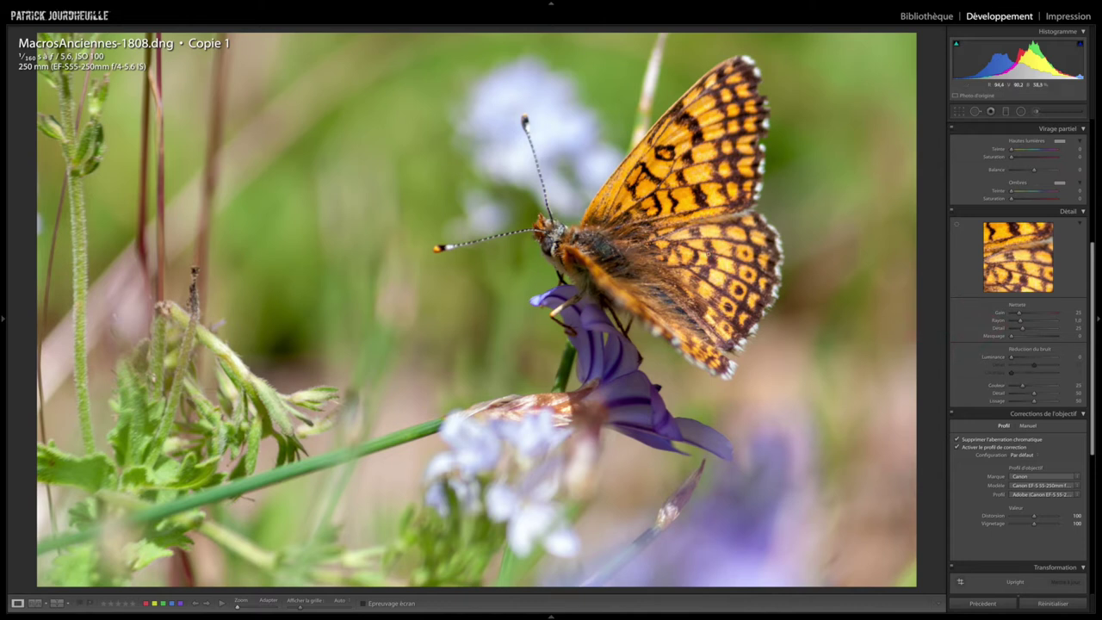
click(653, 244)
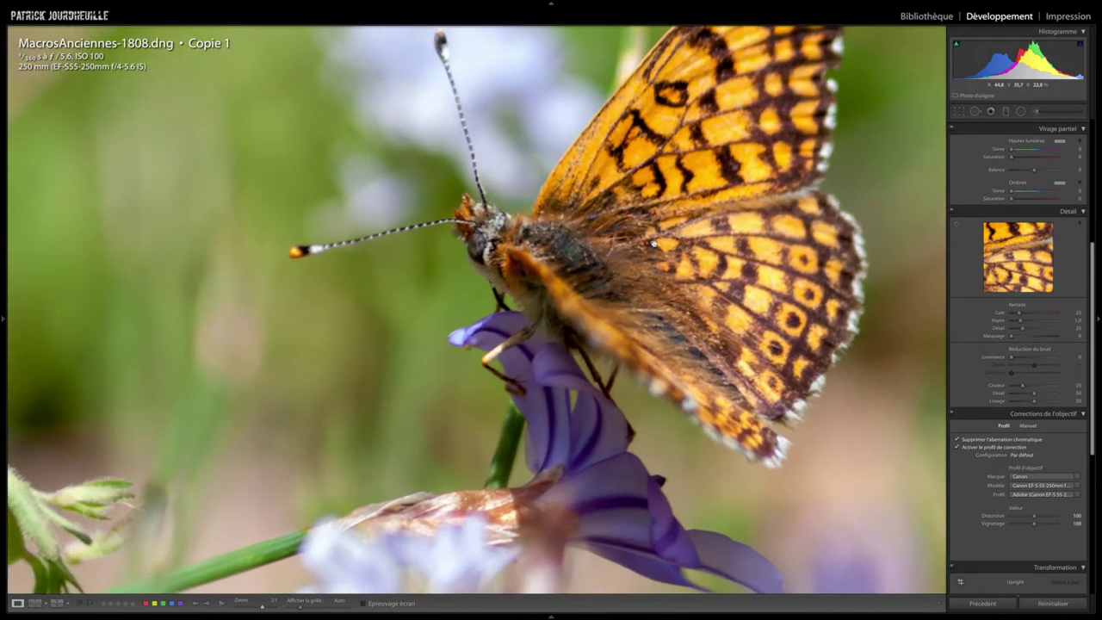
drag(654, 242, 608, 350)
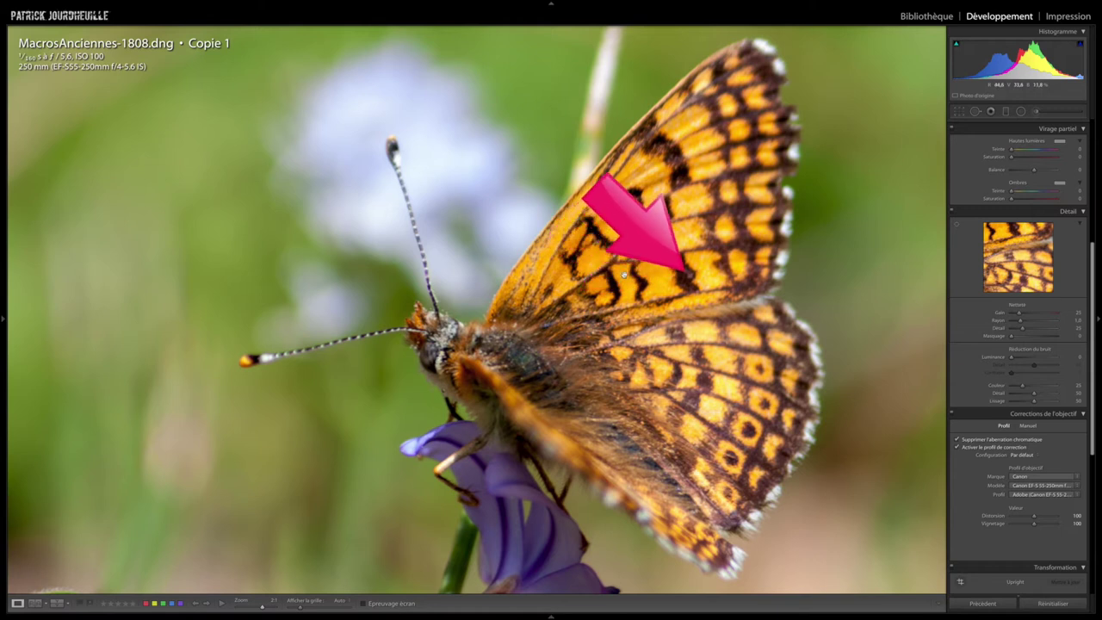
Step: Raise the sharpening Amount to 150 and view the butterfly at 1:1
click(1019, 314)
drag(1020, 315, 1063, 316)
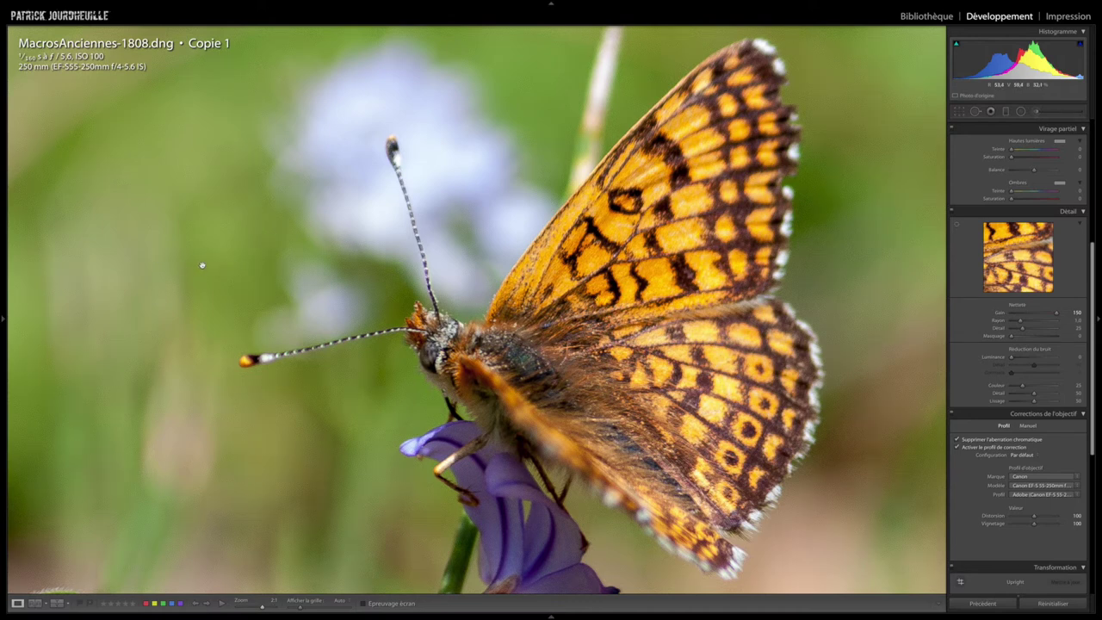
click(147, 32)
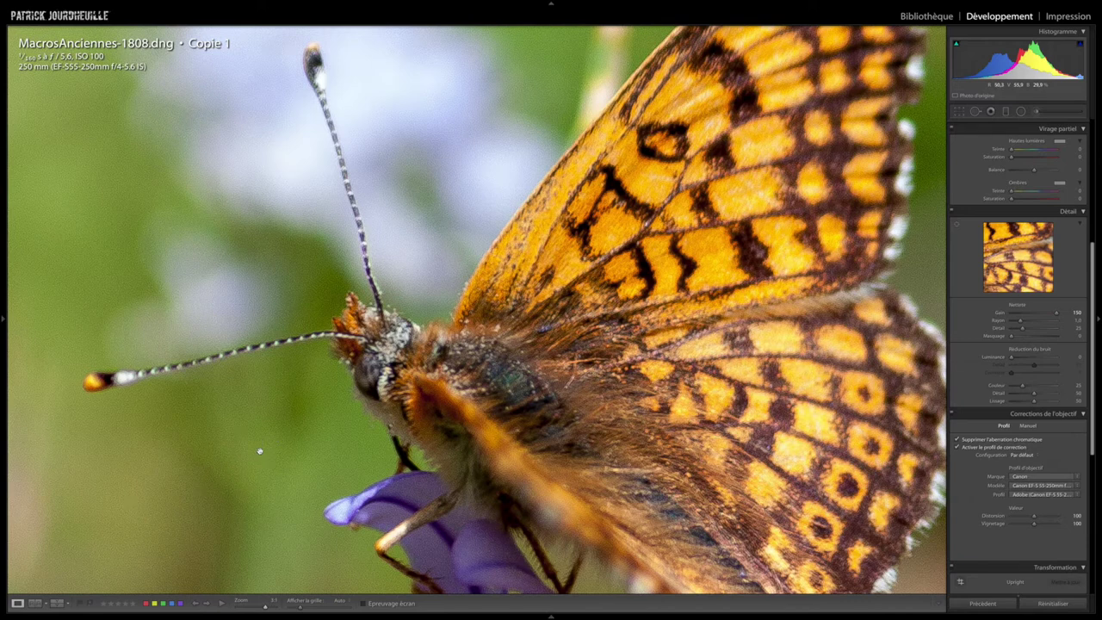
Step: Test sharpening Radius 2.5, return it to 1.0, and try raising Masking on the wing
mouse_move(1021, 323)
mouse_down()
mouse_move(1065, 323)
mouse_move(995, 326)
mouse_up()
drag(1013, 321, 1015, 321)
drag(847, 323, 749, 307)
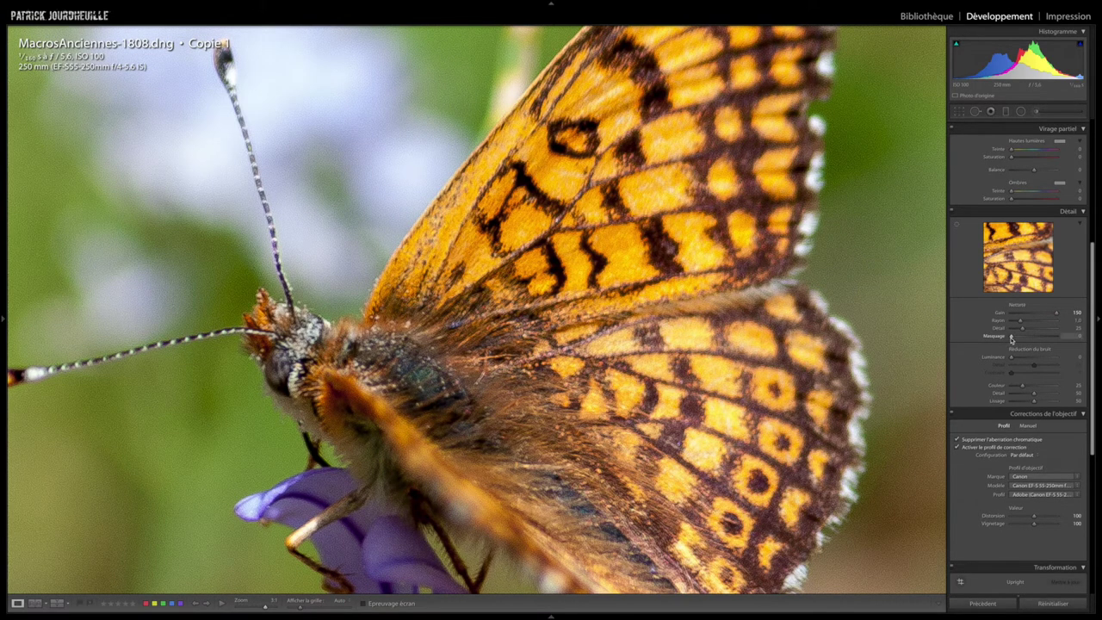
mouse_move(1012, 338)
mouse_down()
mouse_move(1043, 338)
mouse_move(988, 338)
mouse_up()
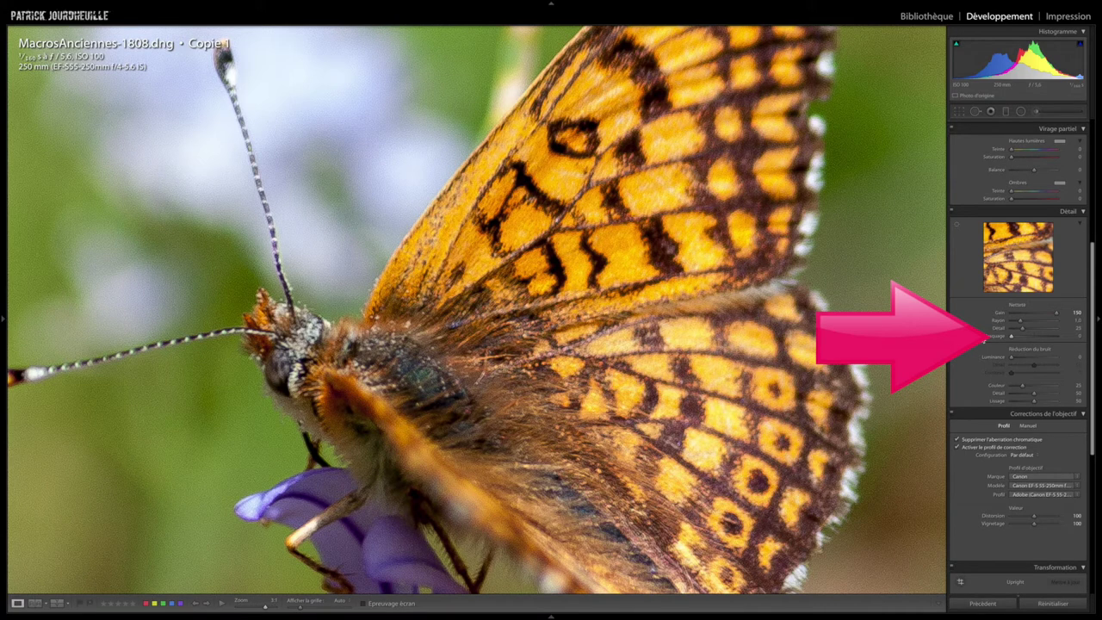
Step: Set sharpening Masking to 61 using the Alt mask preview, then fit the whole photo
key(alt)
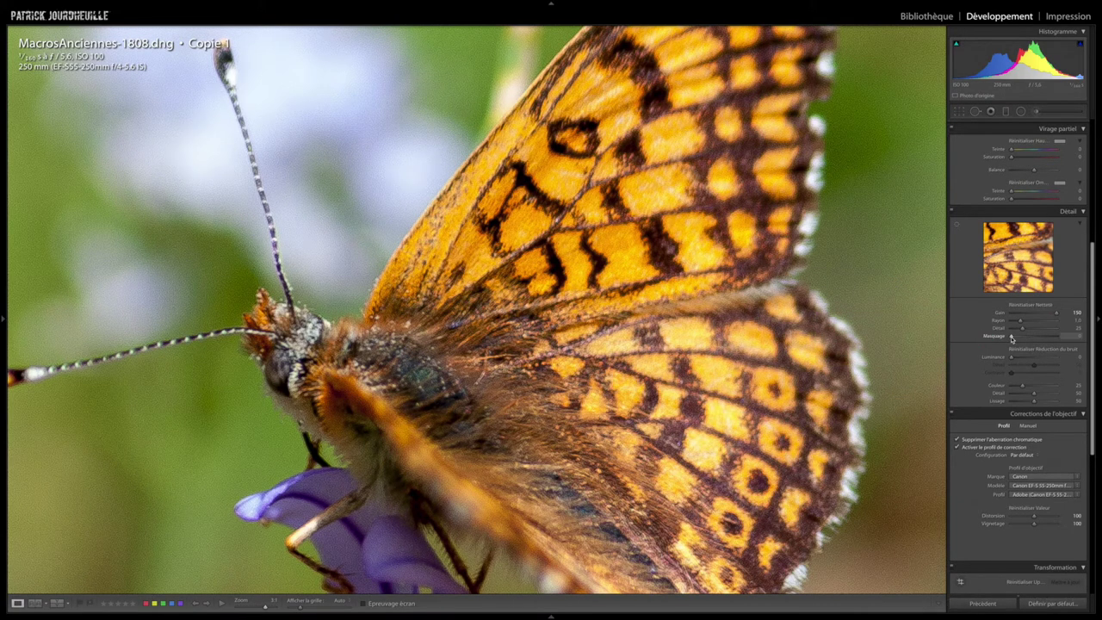
drag(1012, 338, 1039, 338)
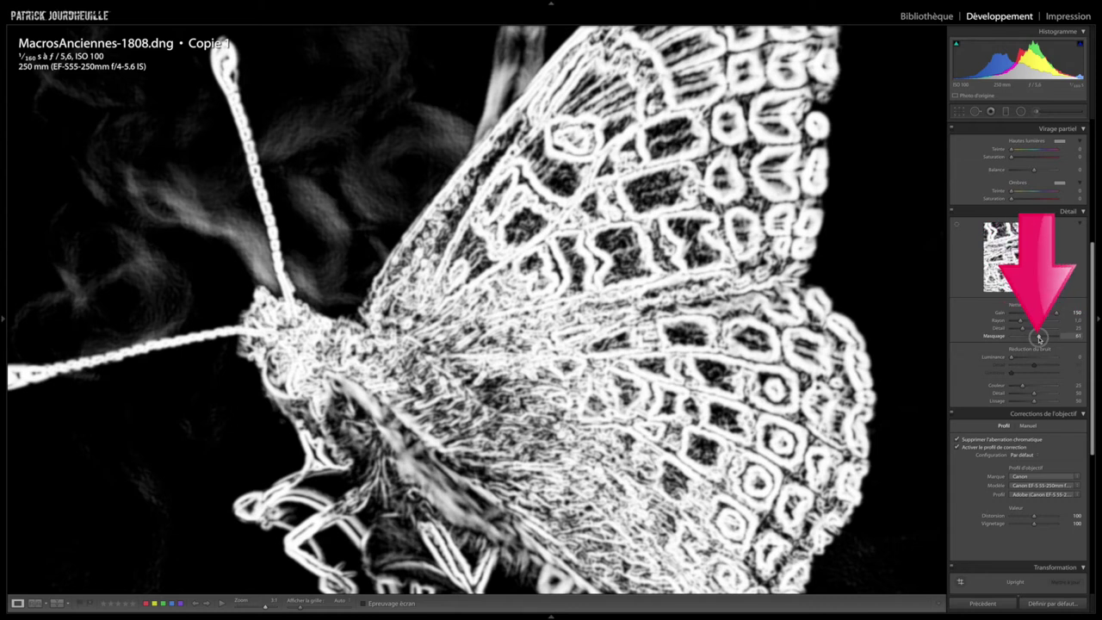
drag(1039, 339, 1040, 339)
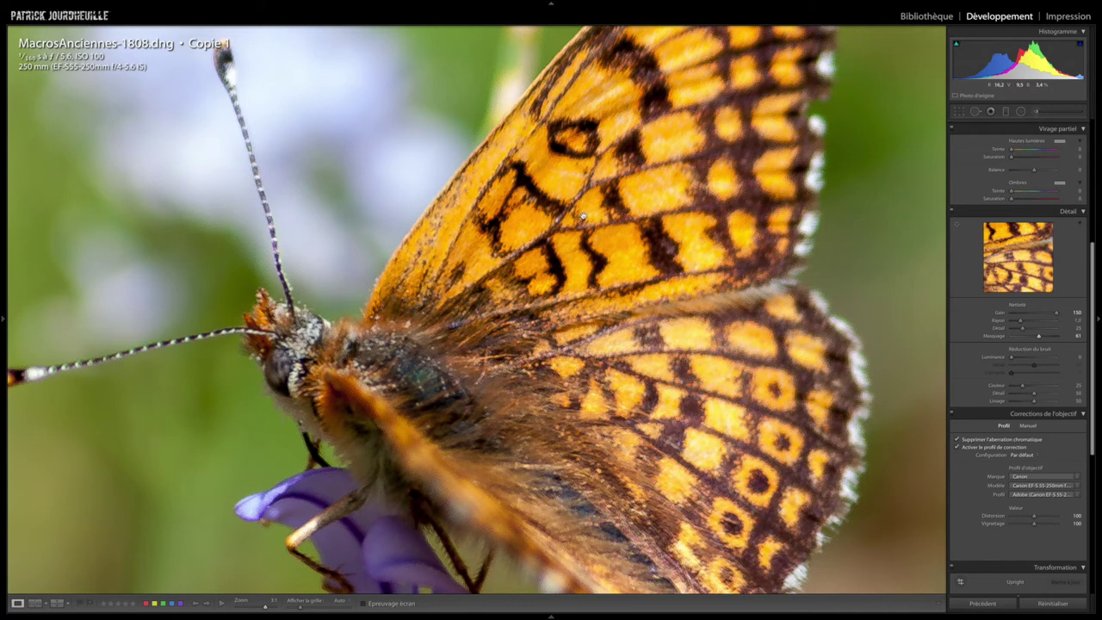
click(526, 226)
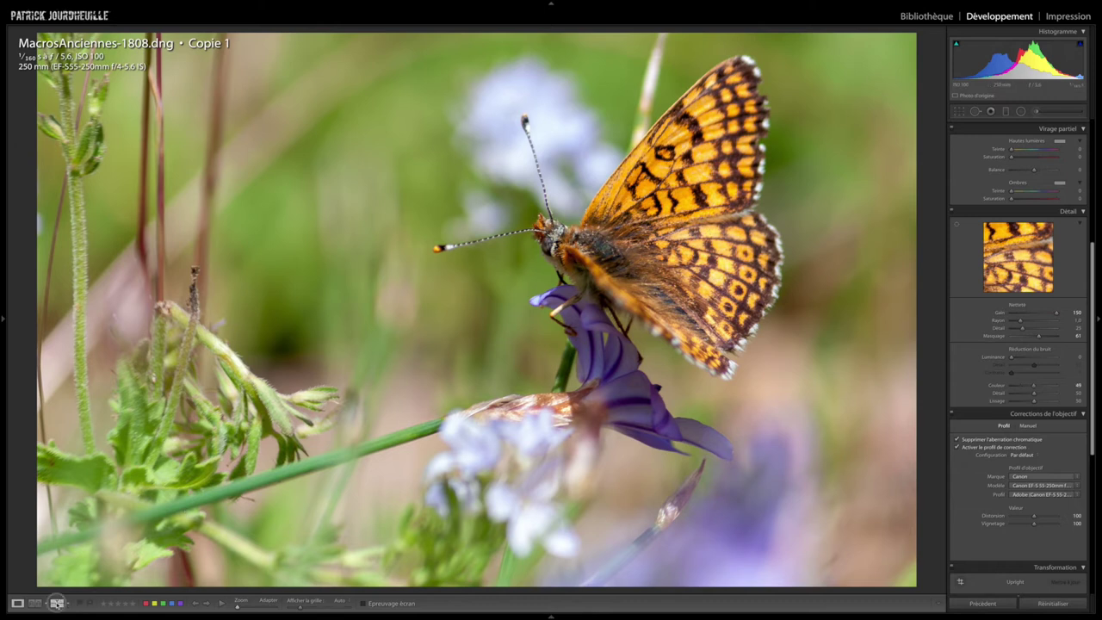
Step: Compare Before/After side by side on the right wing and lower sharpening Amount to 91
click(56, 603)
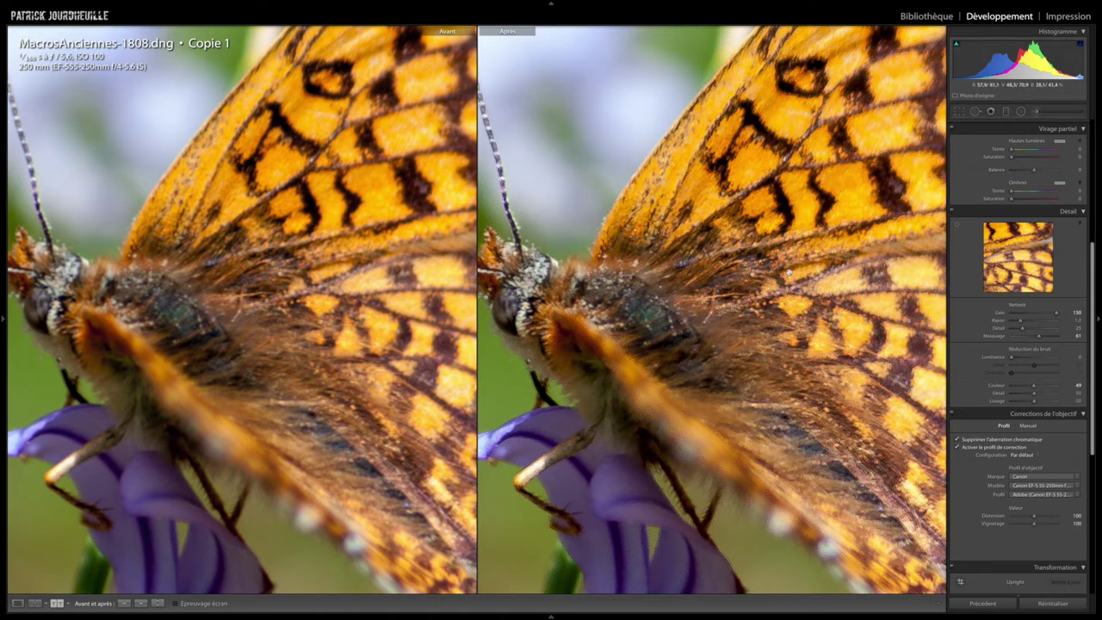
mouse_move(806, 199)
mouse_down()
mouse_move(693, 264)
mouse_move(705, 252)
mouse_up()
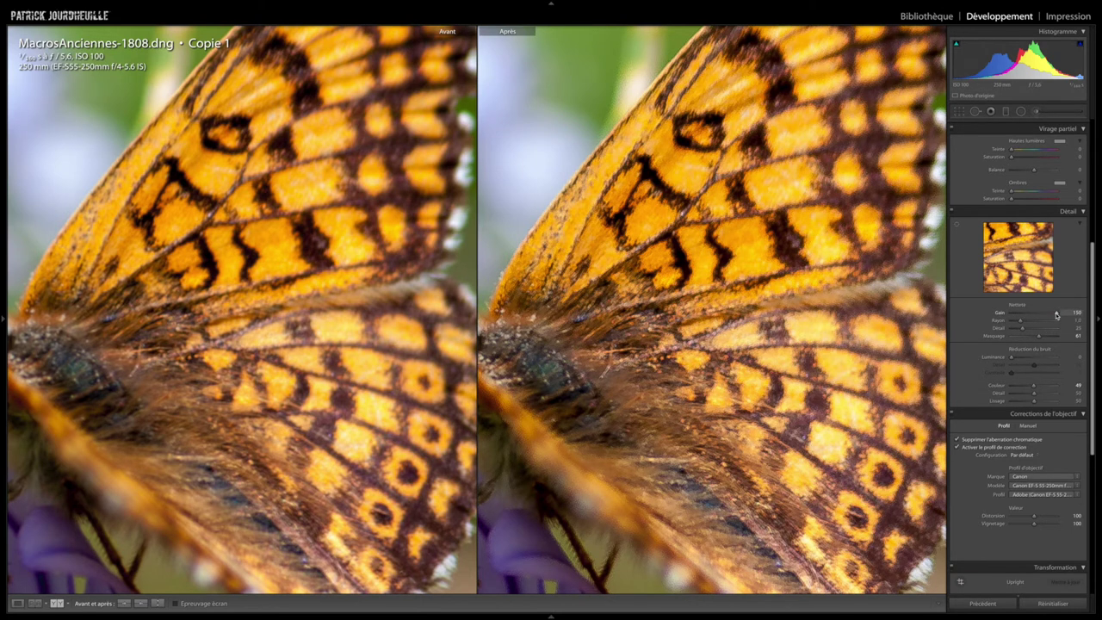
drag(1058, 315, 1040, 316)
Step: Return to a single view and select the Adjustment Brush at size 7
click(797, 179)
key(y)
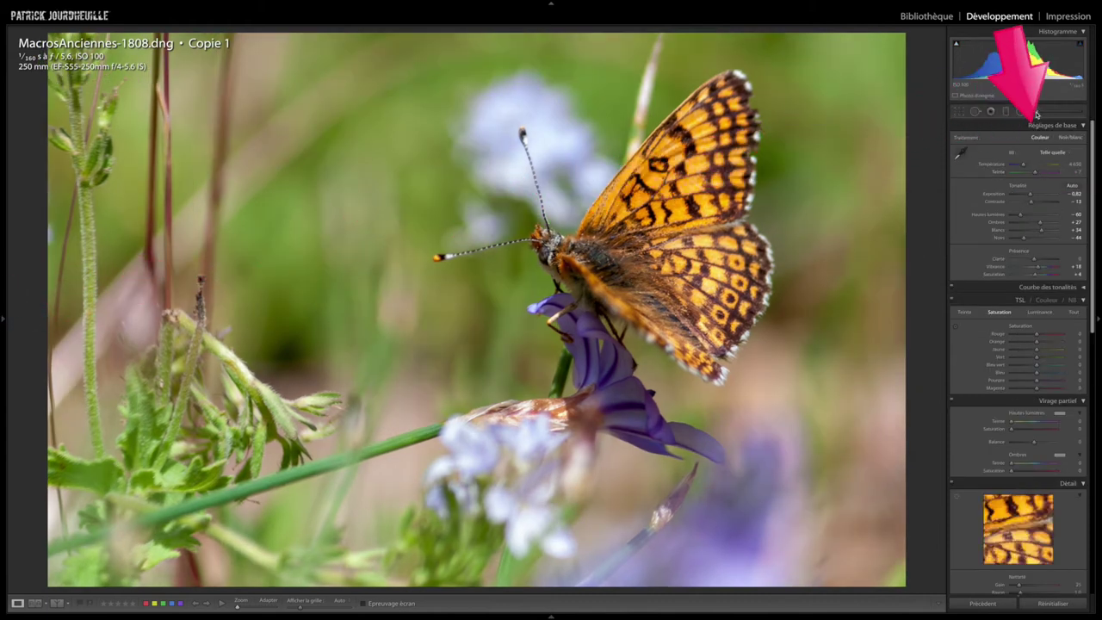
click(1038, 112)
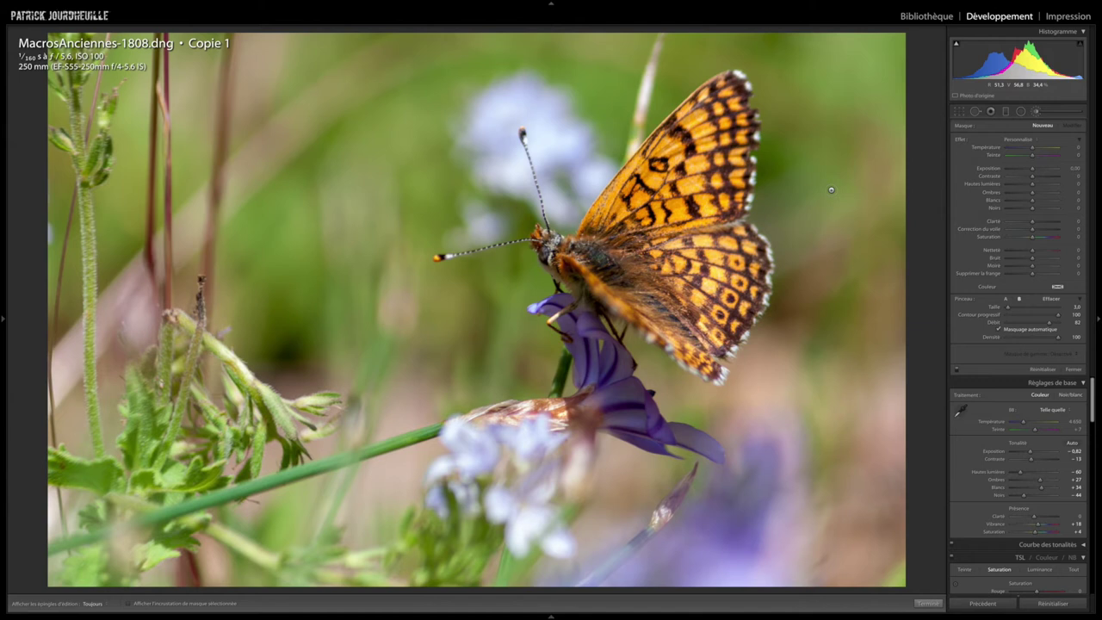
scroll(831, 189, up, 4)
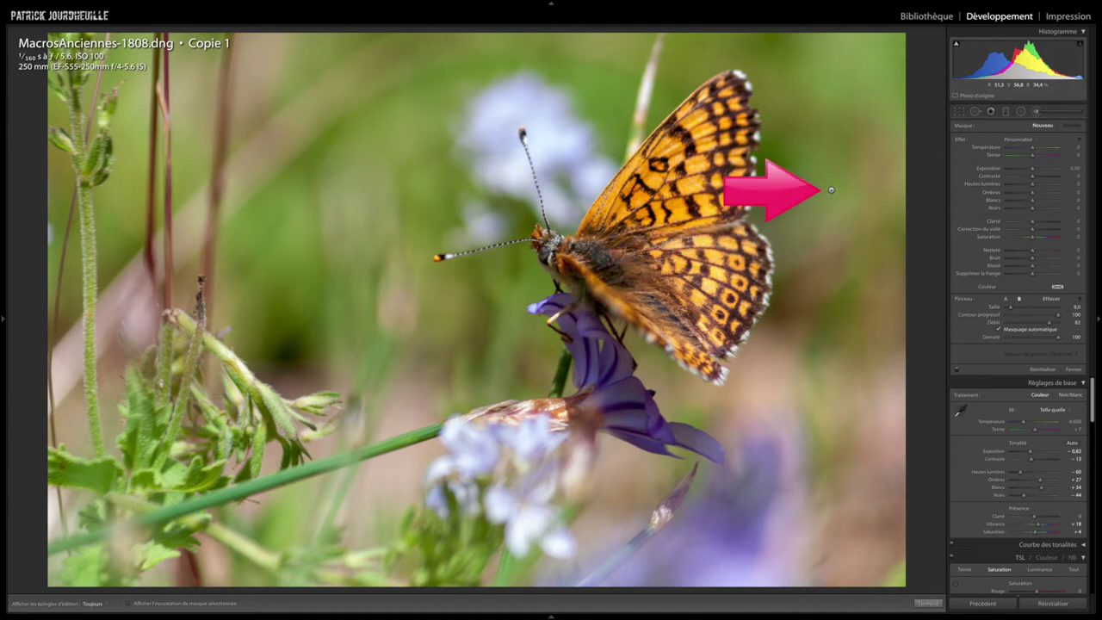
scroll(831, 189, down, 1)
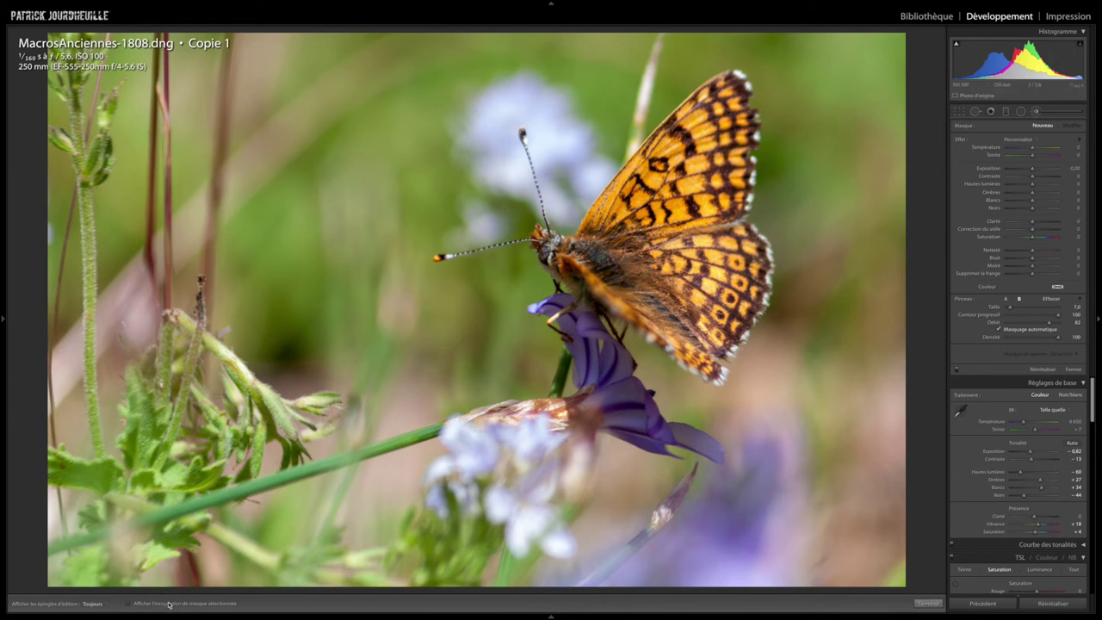
Step: With the red overlay shown and pins hidden, brush a mask across the butterfly's wings
key(o)
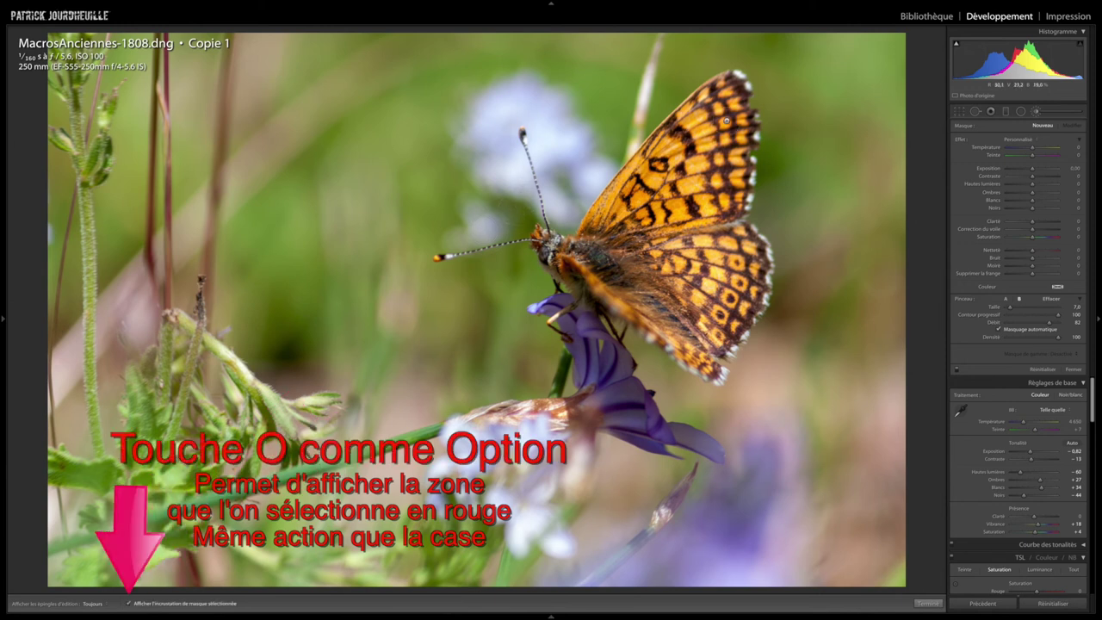
key(h)
mouse_move(727, 93)
mouse_down()
mouse_move(669, 149)
mouse_move(639, 203)
mouse_up()
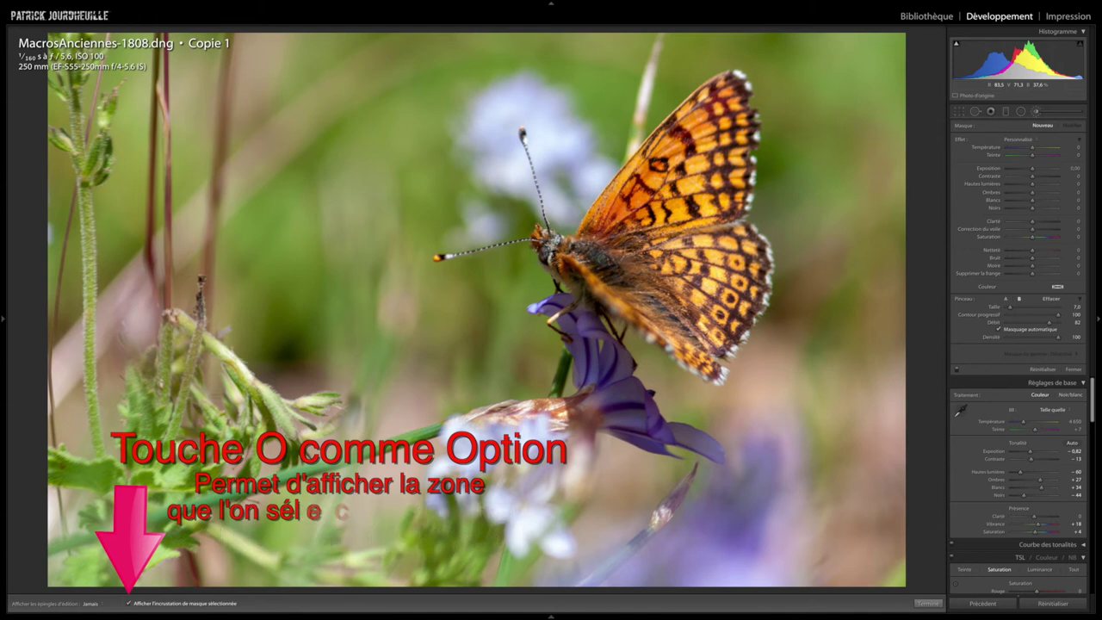
mouse_move(702, 134)
mouse_down()
mouse_move(696, 169)
mouse_move(715, 147)
mouse_move(728, 207)
mouse_move(664, 216)
mouse_move(683, 188)
mouse_up()
mouse_move(648, 270)
mouse_down()
mouse_move(689, 296)
mouse_move(707, 344)
mouse_move(758, 274)
mouse_move(748, 250)
mouse_move(707, 241)
mouse_move(702, 293)
mouse_move(672, 241)
mouse_move(709, 215)
mouse_up()
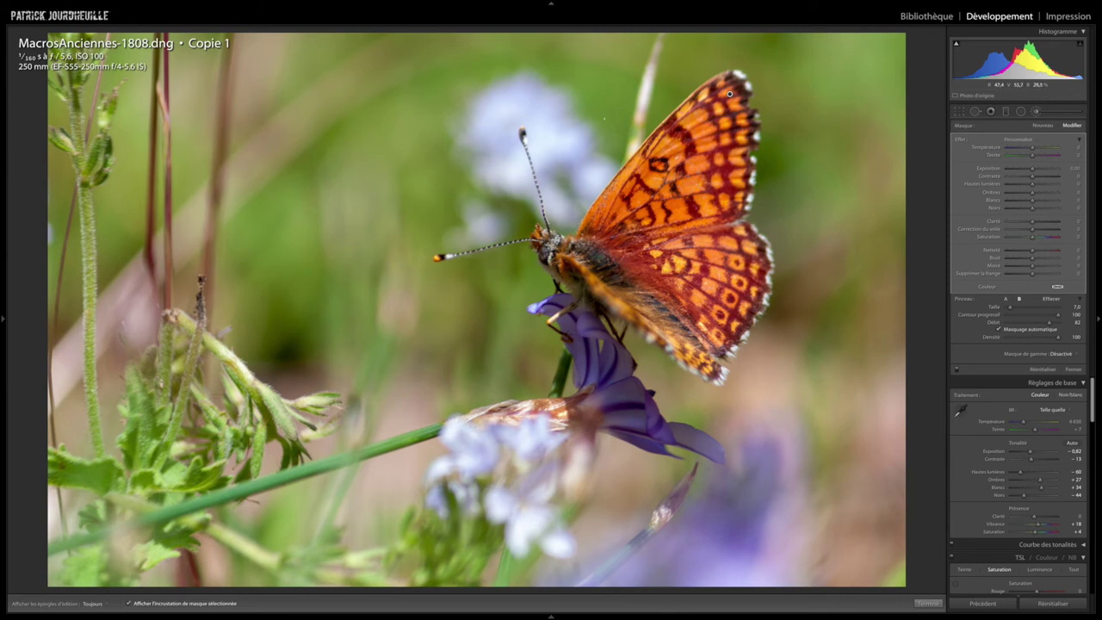
Step: Set the brushed wing area's local Sharpness to 100, checking it zoomed in
key(o)
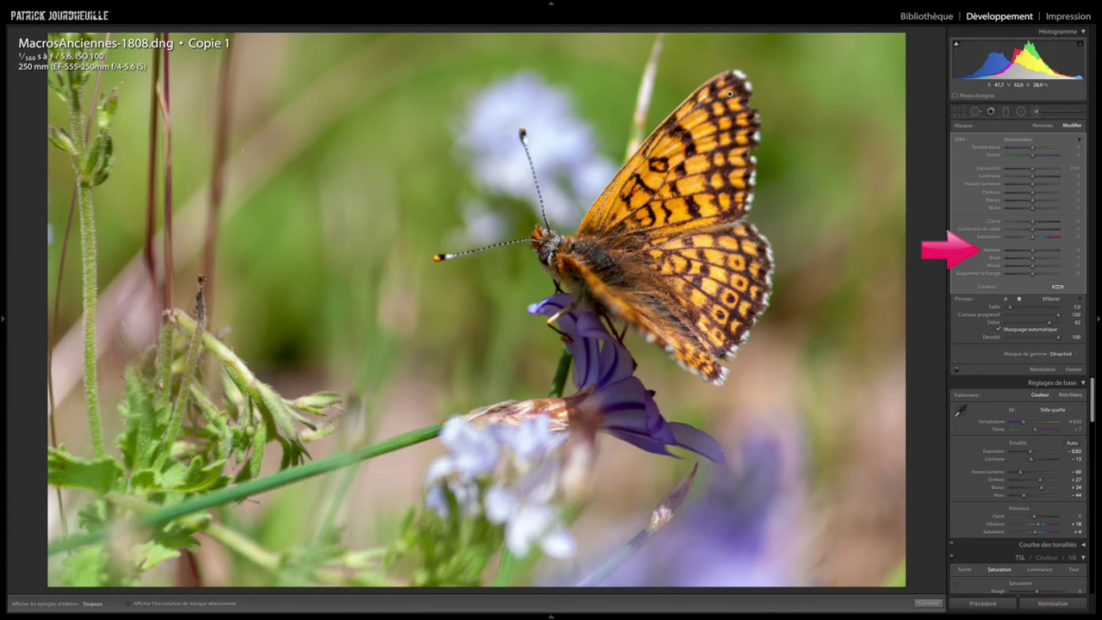
key(z)
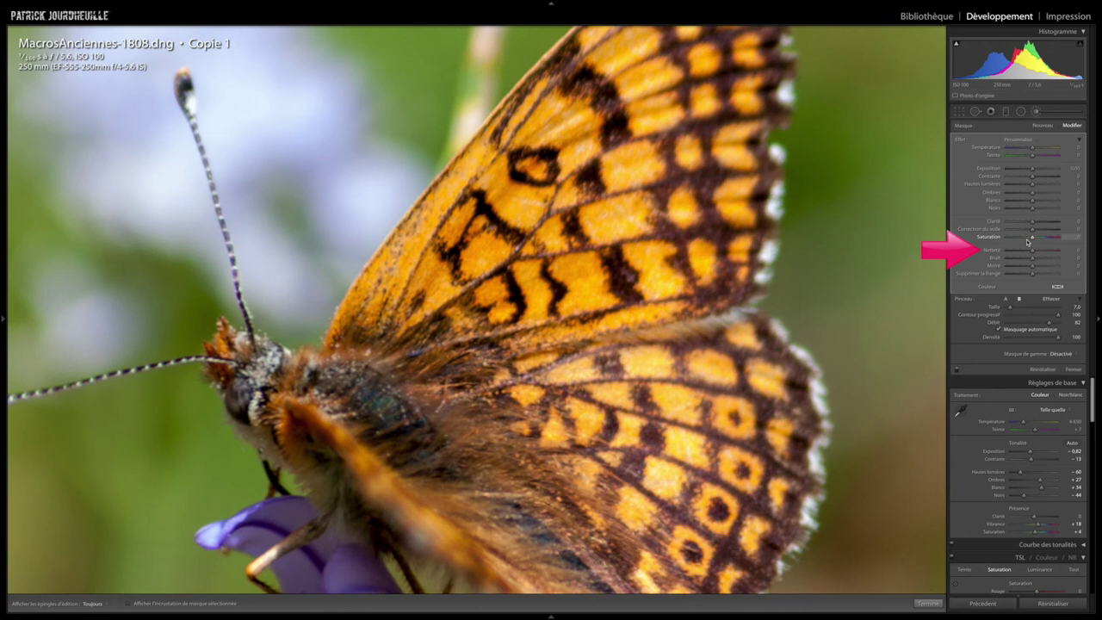
drag(1034, 252, 1006, 252)
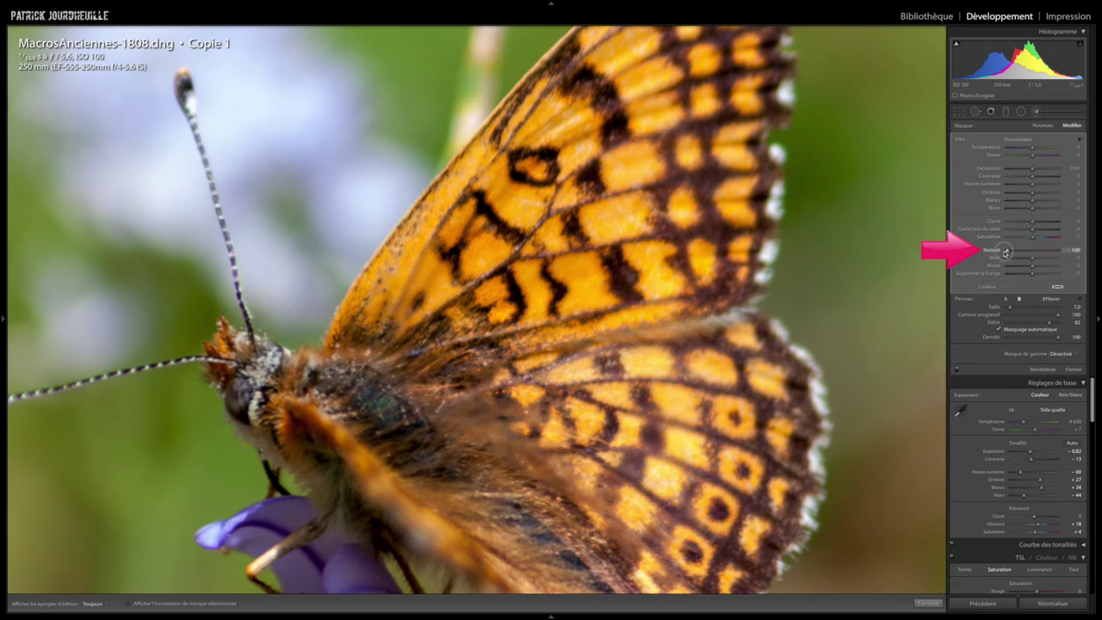
drag(1006, 252, 1063, 253)
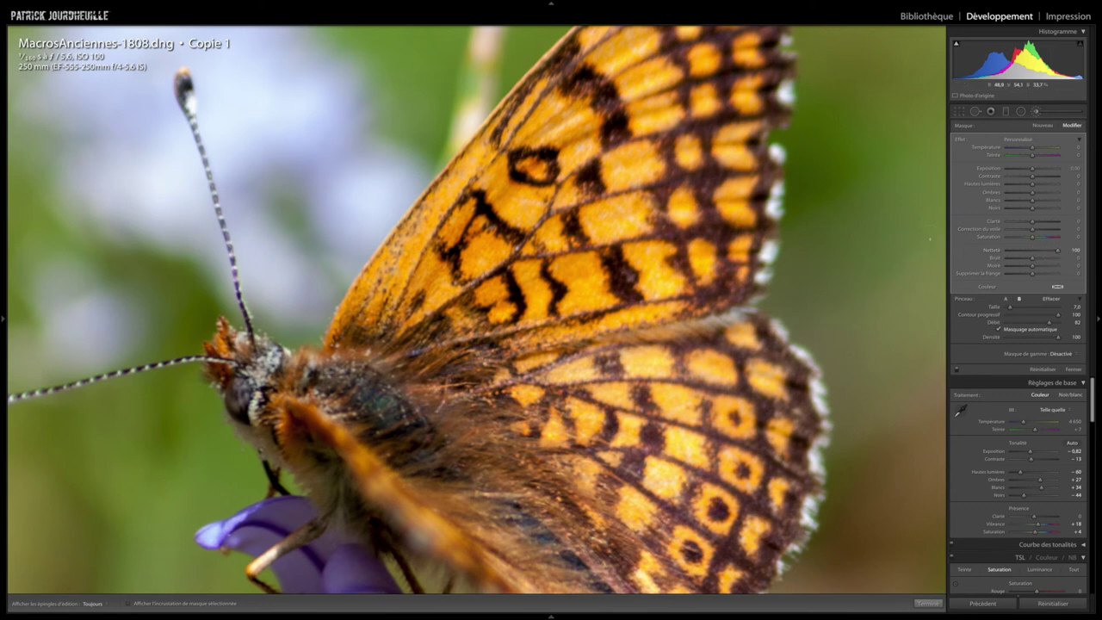
mouse_move(1059, 251)
mouse_down()
mouse_move(1011, 253)
mouse_move(1060, 252)
mouse_up()
key(z)
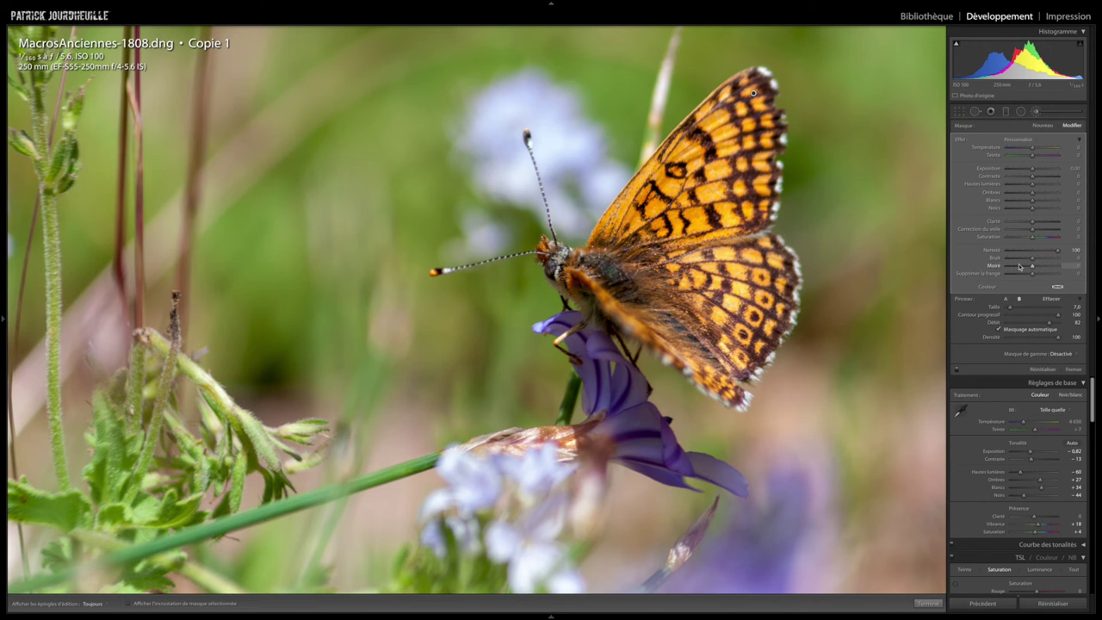
click(1019, 259)
mouse_move(1019, 259)
mouse_down()
mouse_move(1059, 260)
mouse_move(1034, 261)
mouse_up()
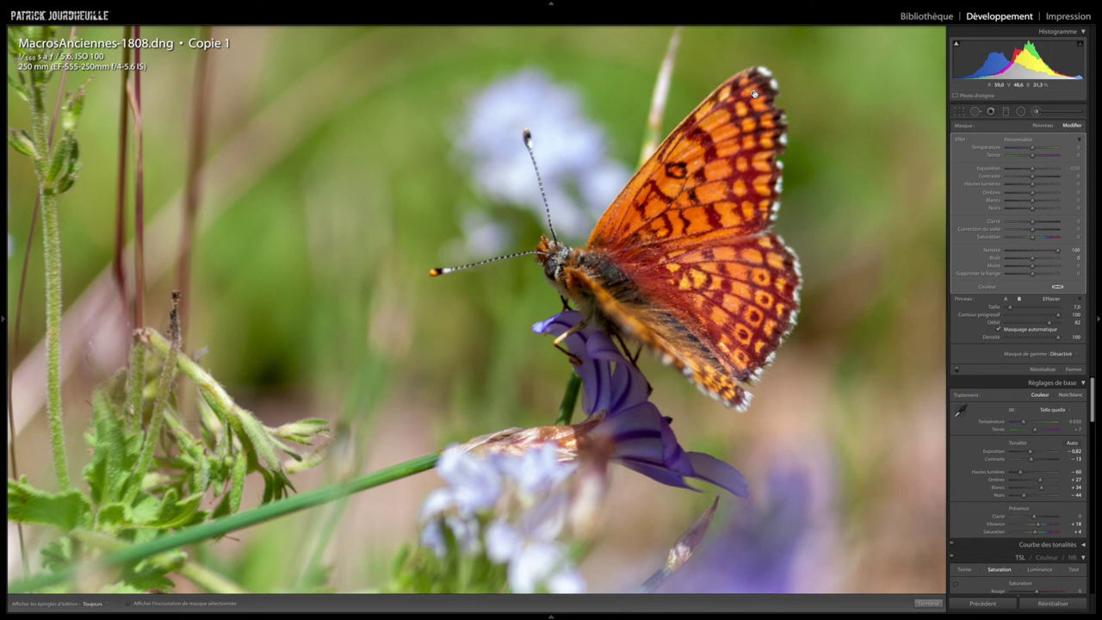
Step: Show the overlay, paint along the right wing edge, and switch the brush to Erase
key(o)
drag(792, 116, 783, 207)
key(alt)
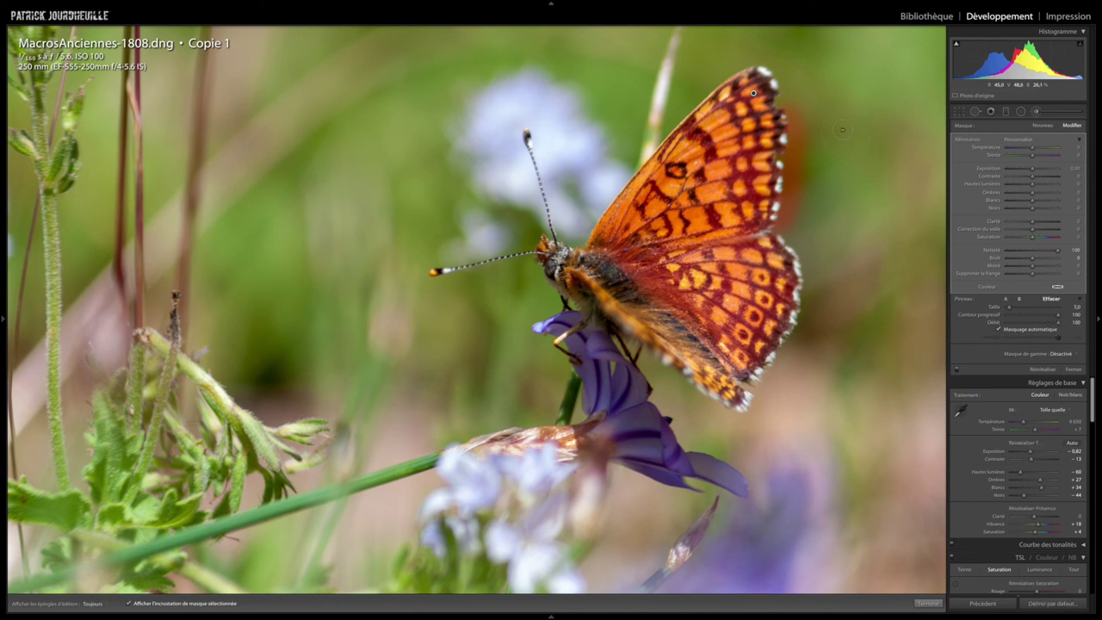
key(h)
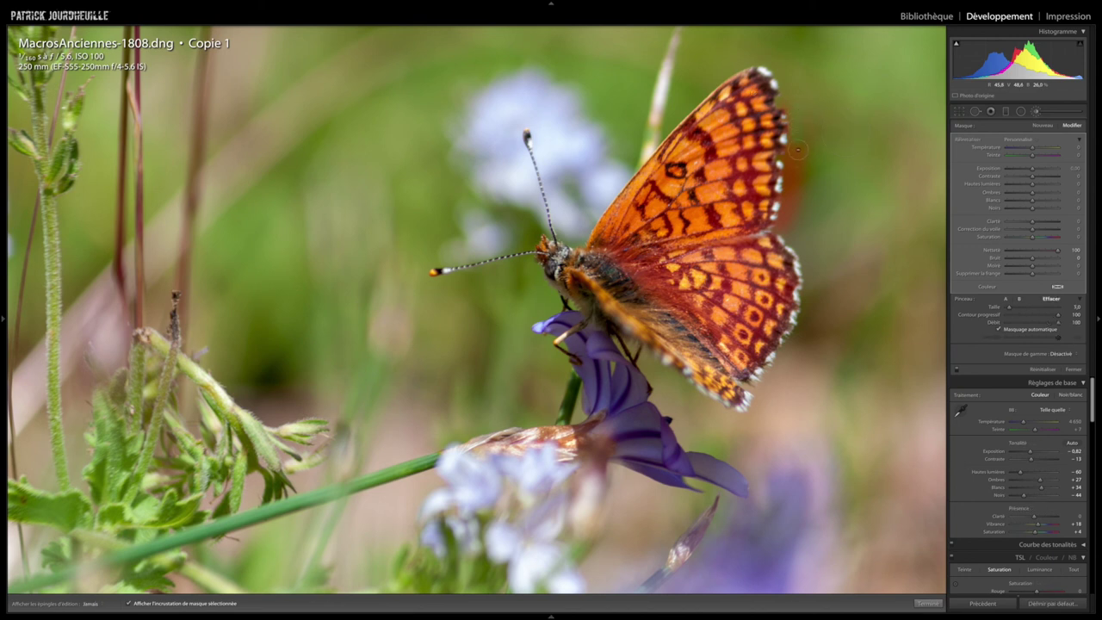